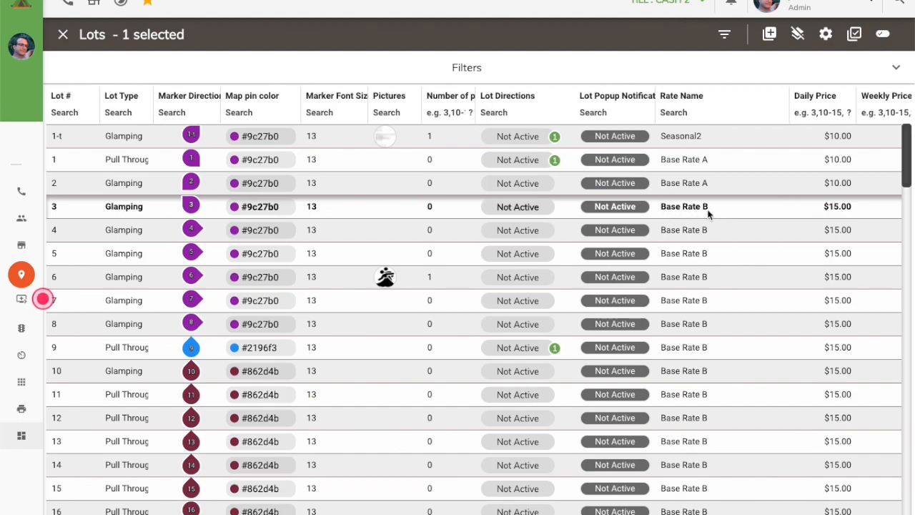
- Open the campground's Rates page and look across the columns of the base rate list
{"action": "mouse_move", "coordinate": [21, 388]}
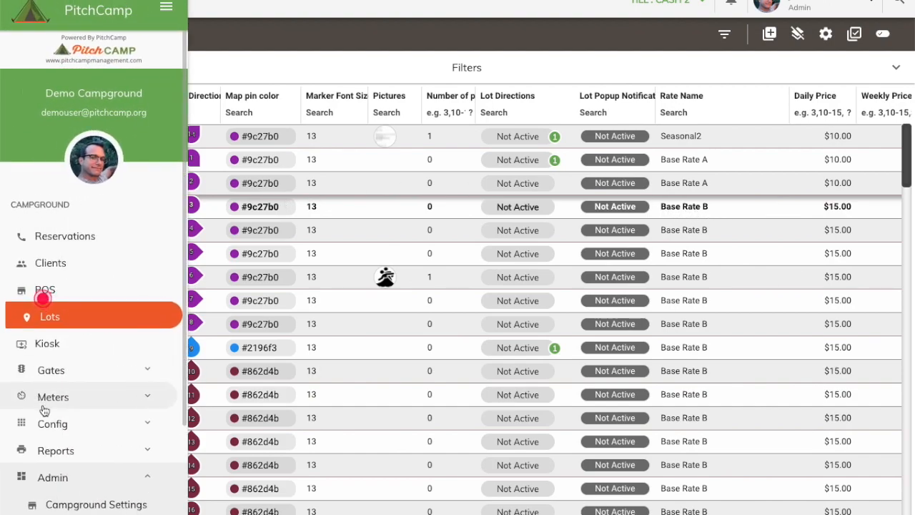
{"action": "scroll", "coordinate": [43, 412], "scroll_direction": "down", "scroll_amount": 2}
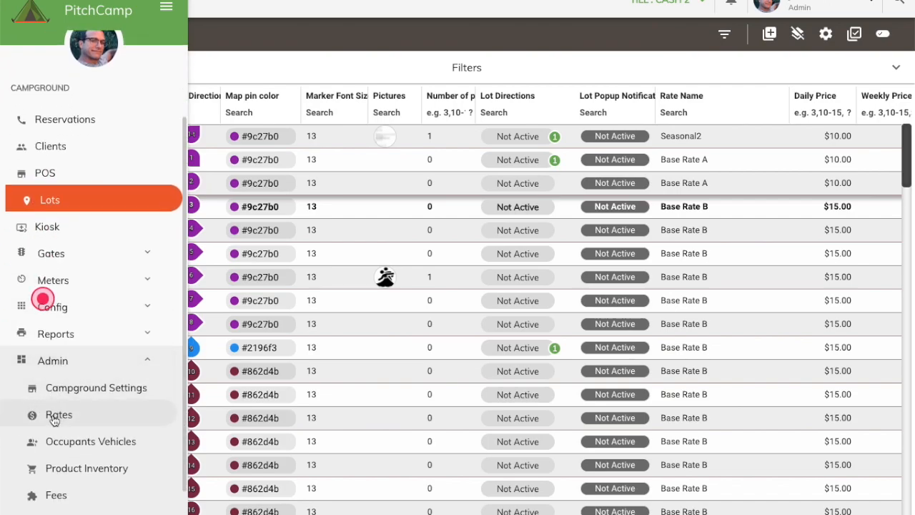
{"action": "left_click", "coordinate": [60, 422]}
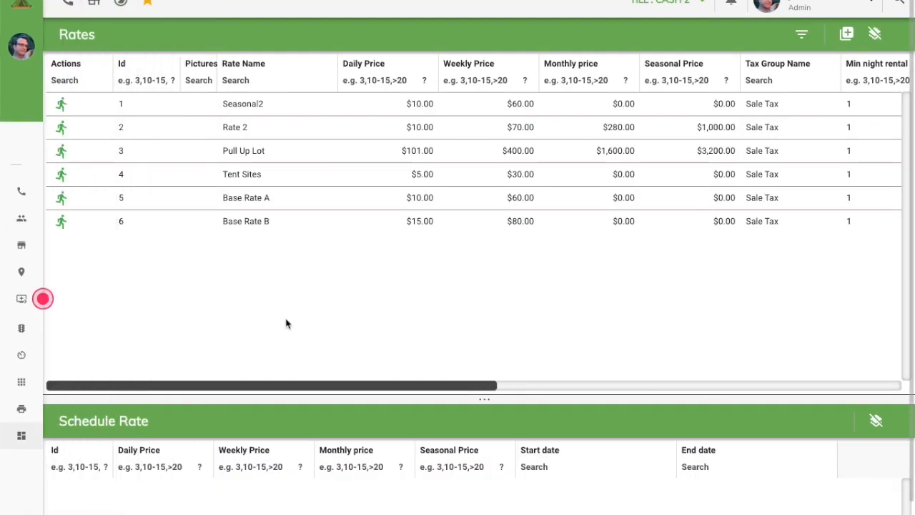
{"action": "scroll", "coordinate": [341, 292], "scroll_direction": "right", "scroll_amount": 3}
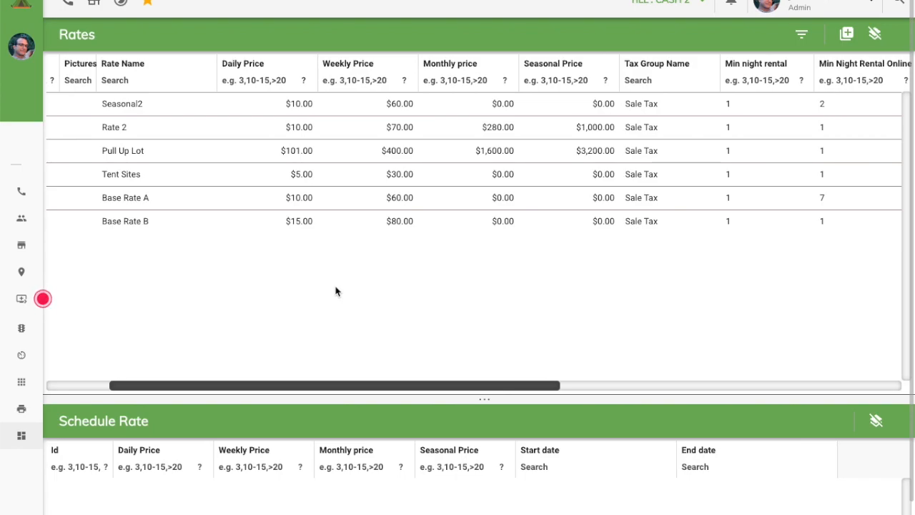
{"action": "scroll", "coordinate": [319, 264], "scroll_direction": "left", "scroll_amount": 3}
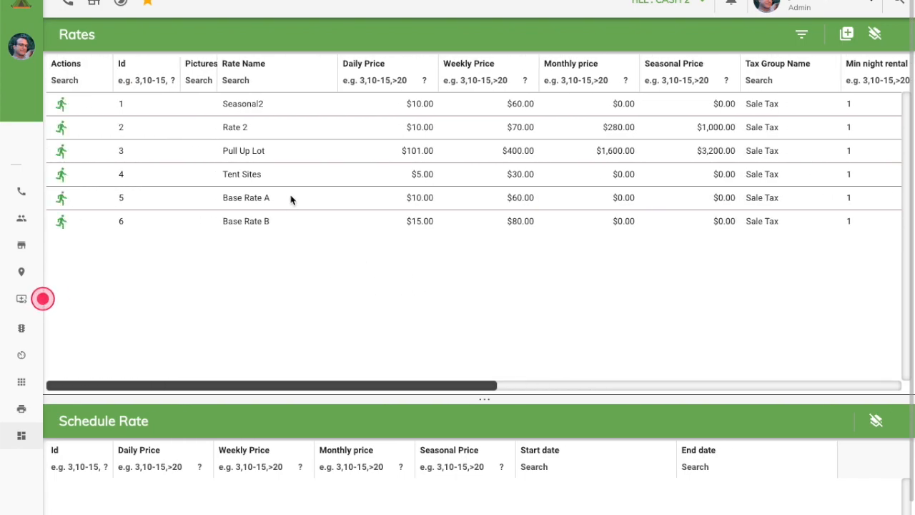
- Open Base Rate A, check its online minimum night rental, and close the rate without changes
{"action": "left_click", "coordinate": [290, 198]}
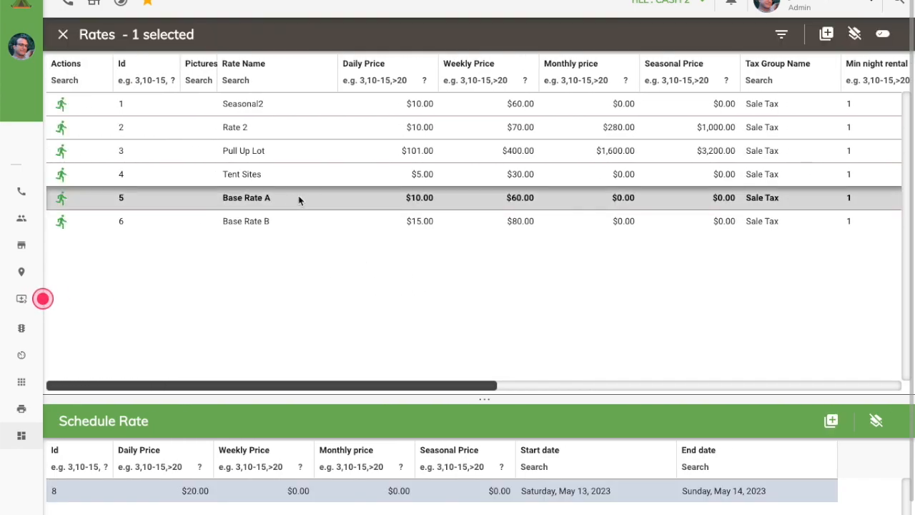
{"action": "double_click", "coordinate": [298, 195]}
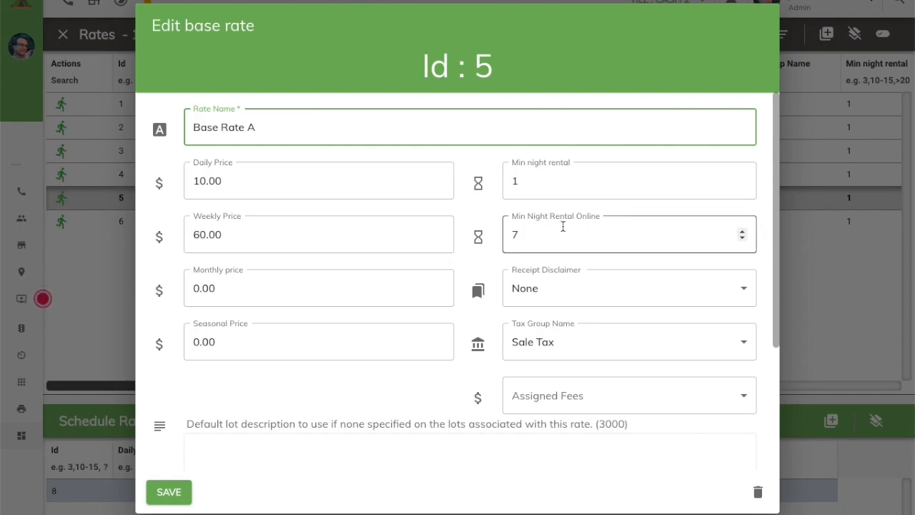
{"action": "left_click", "coordinate": [515, 234]}
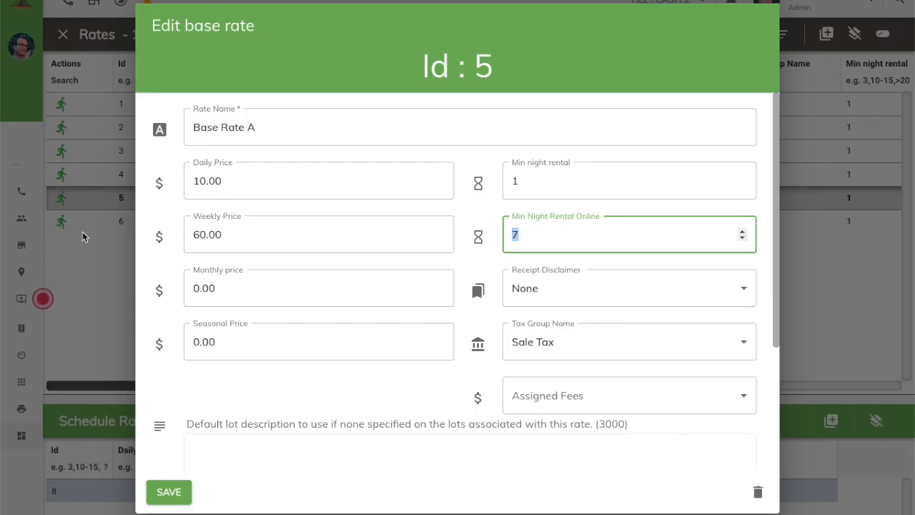
{"action": "left_click", "coordinate": [90, 248]}
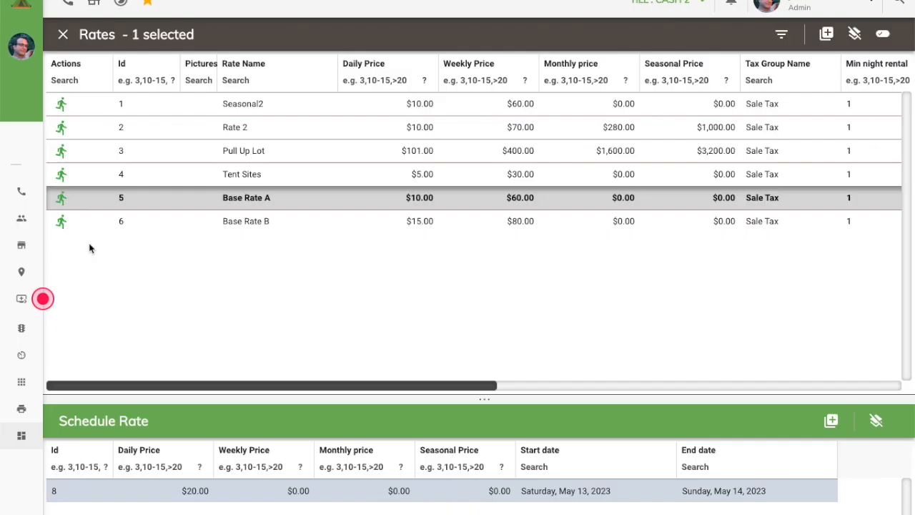
- Open Base Rate B, check its online minimum night rental, and close the rate without changes
{"action": "left_click", "coordinate": [234, 223]}
{"action": "double_click", "coordinate": [234, 224]}
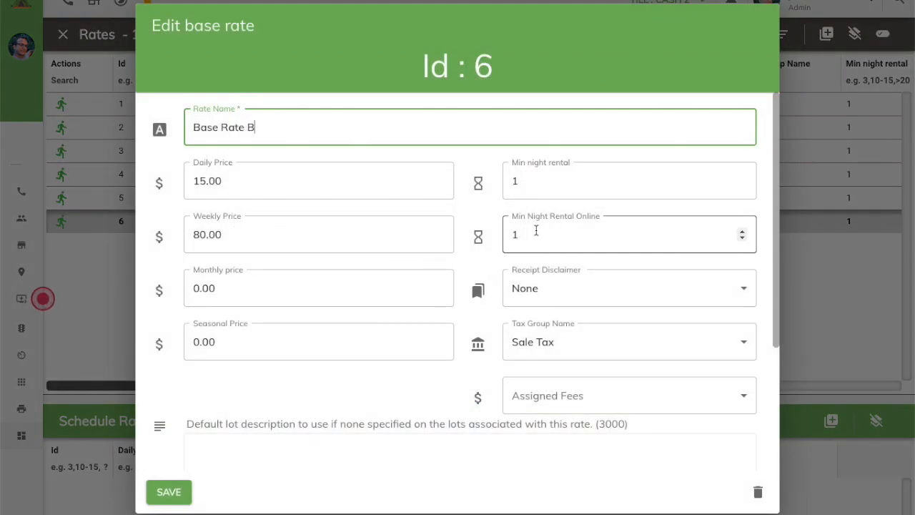
{"action": "double_click", "coordinate": [508, 236]}
{"action": "left_click", "coordinate": [93, 278]}
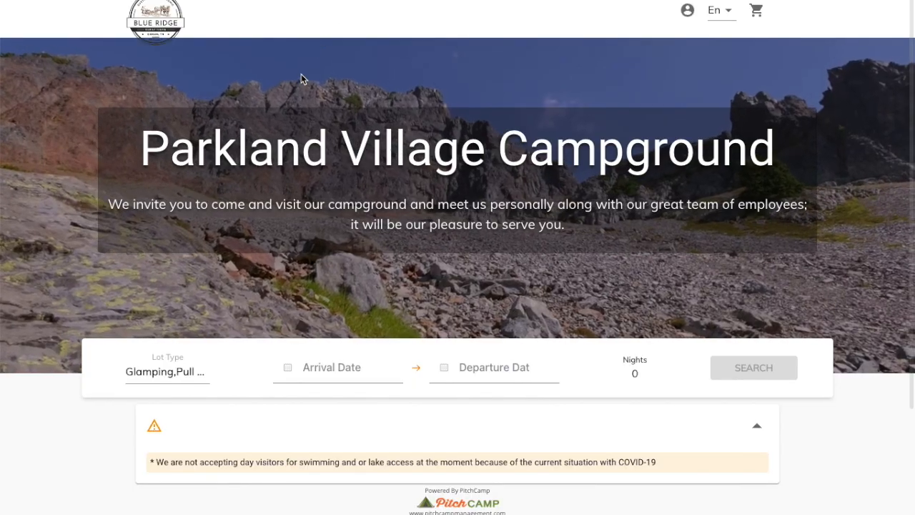
- Switch to the Parkland Village Campground booking site, reload it, and search for lots from June 12 to June 17, 2023
{"action": "key", "text": "super+r"}
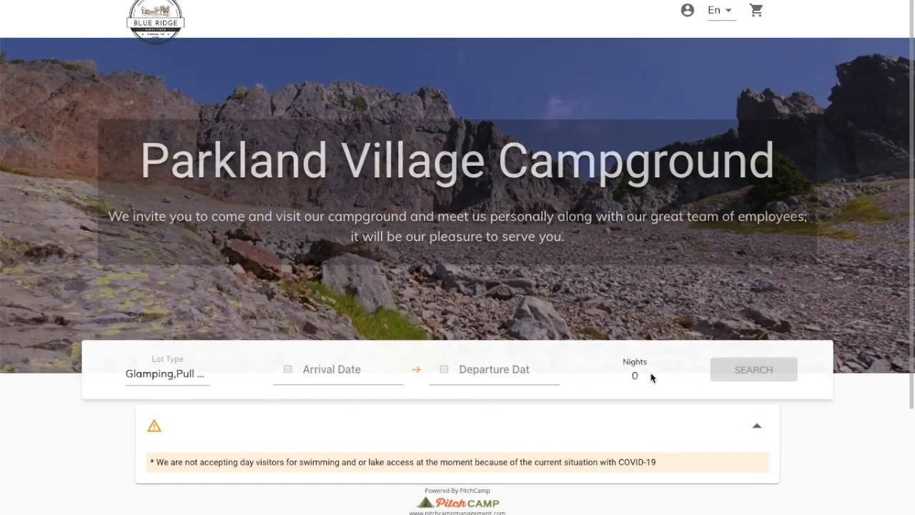
{"action": "scroll", "coordinate": [829, 467], "scroll_direction": "down", "scroll_amount": 1}
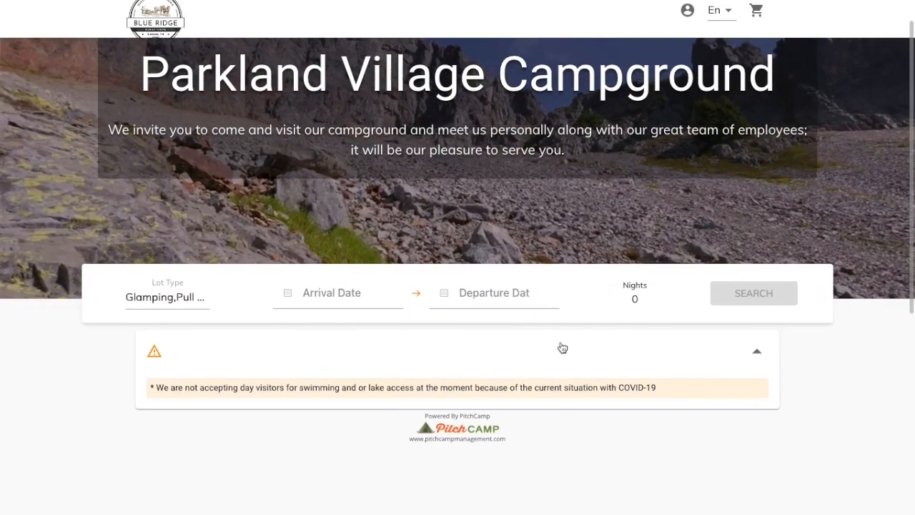
{"action": "left_click", "coordinate": [303, 302]}
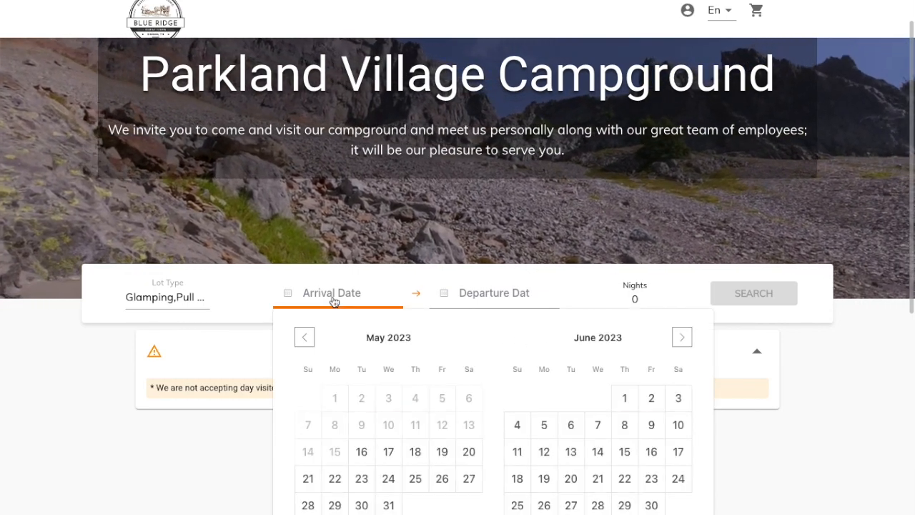
{"action": "scroll", "coordinate": [492, 394], "scroll_direction": "down", "scroll_amount": 1}
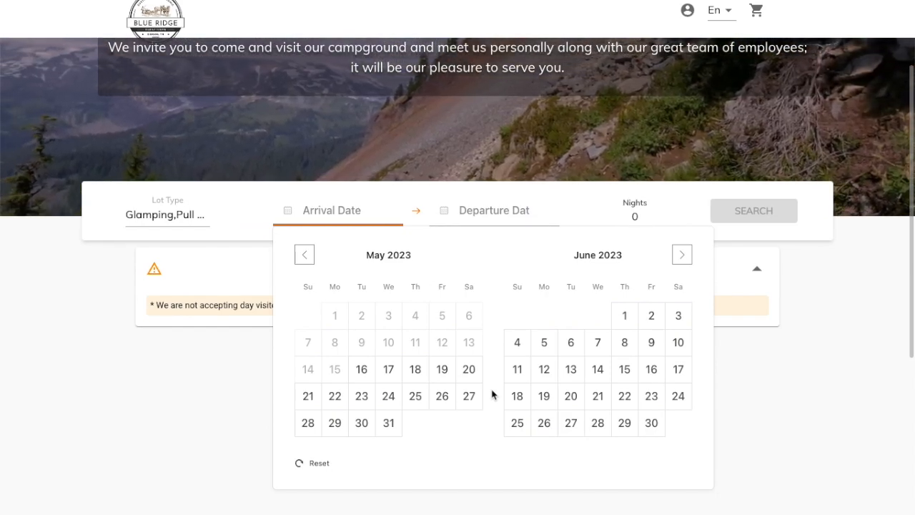
{"action": "left_click", "coordinate": [547, 369]}
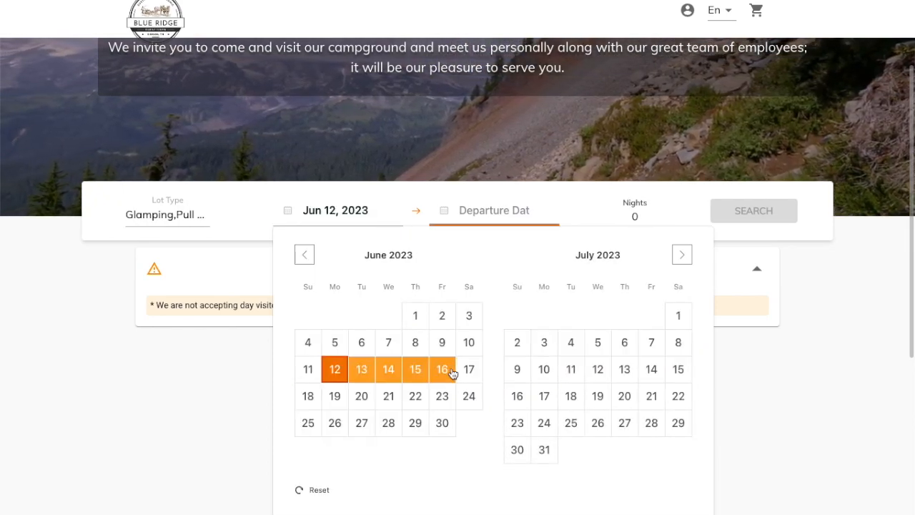
{"action": "left_click", "coordinate": [469, 369]}
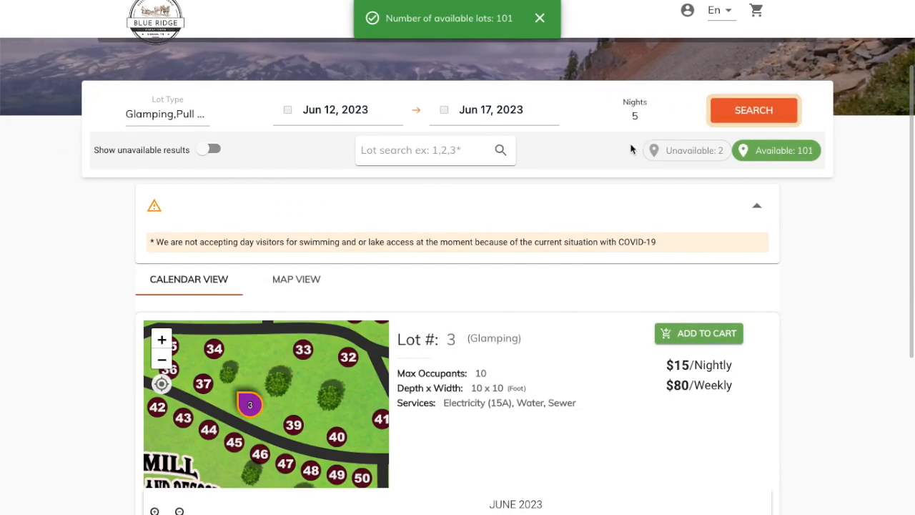
- Include unavailable lots in the search results and bring lot 2 into view
{"action": "scroll", "coordinate": [808, 370], "scroll_direction": "down", "scroll_amount": 1}
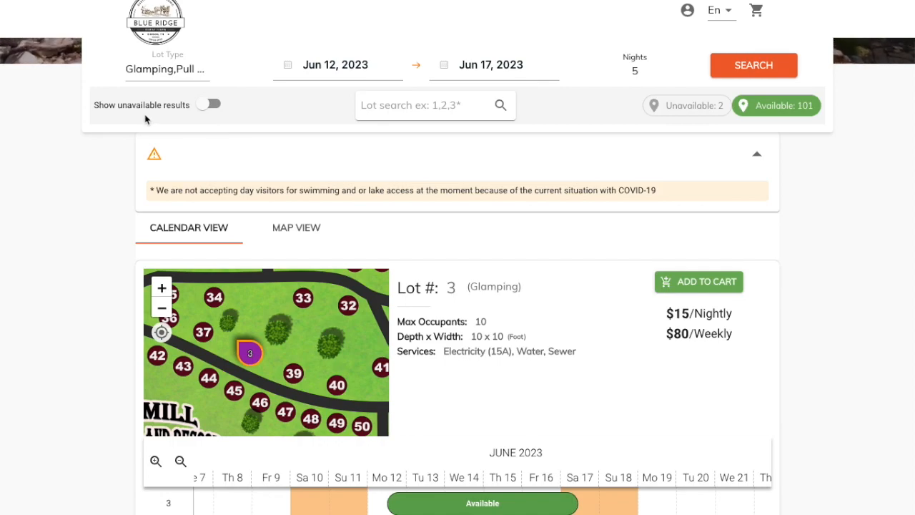
{"action": "left_click", "coordinate": [209, 105]}
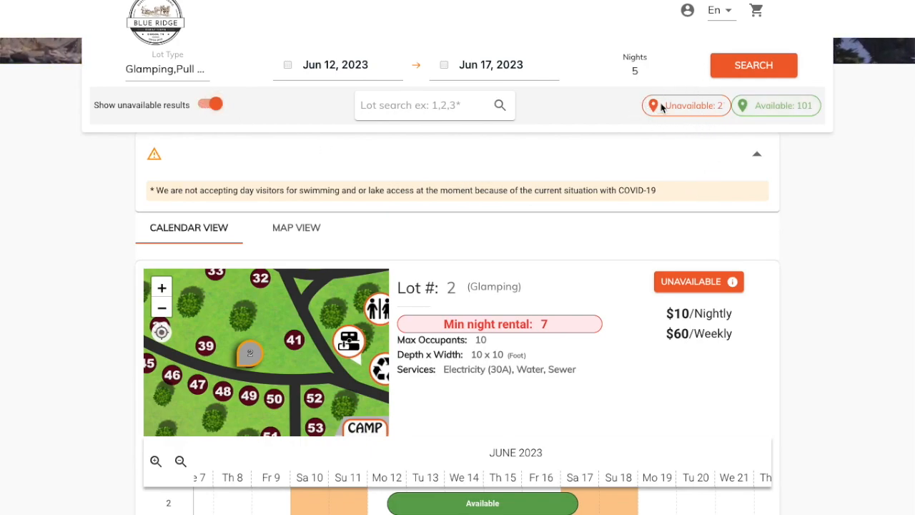
{"action": "scroll", "coordinate": [820, 283], "scroll_direction": "down", "scroll_amount": 1}
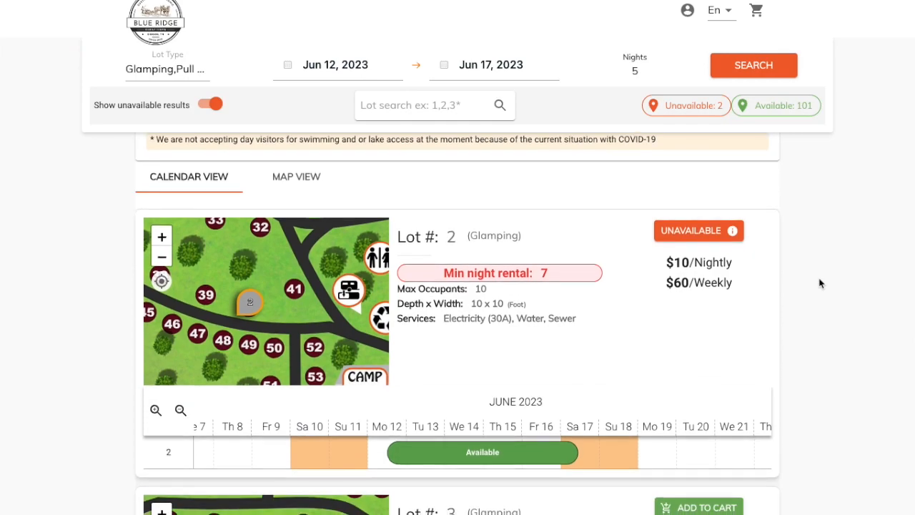
{"action": "scroll", "coordinate": [820, 284], "scroll_direction": "down", "scroll_amount": 1}
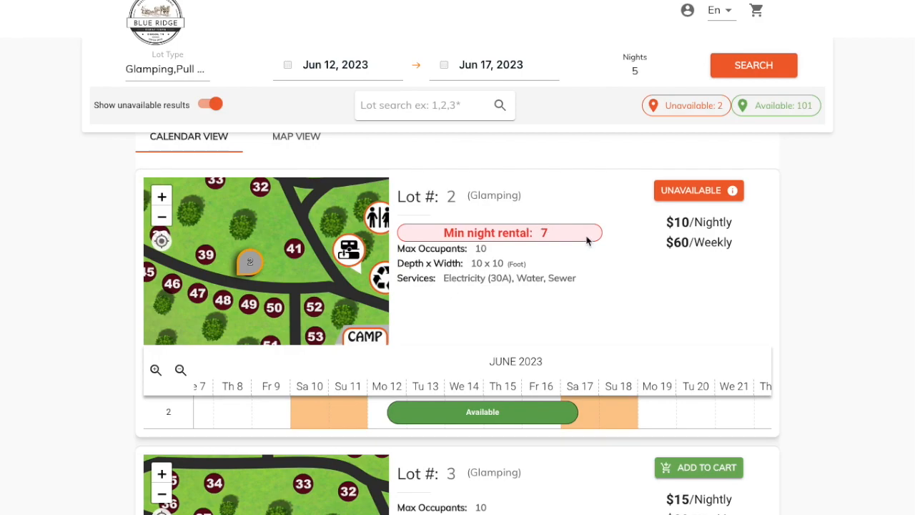
- Examine the minimum night rental requirement shown for lot 2
{"action": "left_click_drag", "start_coordinate": [552, 234], "coordinate": [414, 232]}
{"action": "left_click", "coordinate": [578, 322]}
{"action": "left_click_drag", "start_coordinate": [558, 233], "coordinate": [427, 231]}
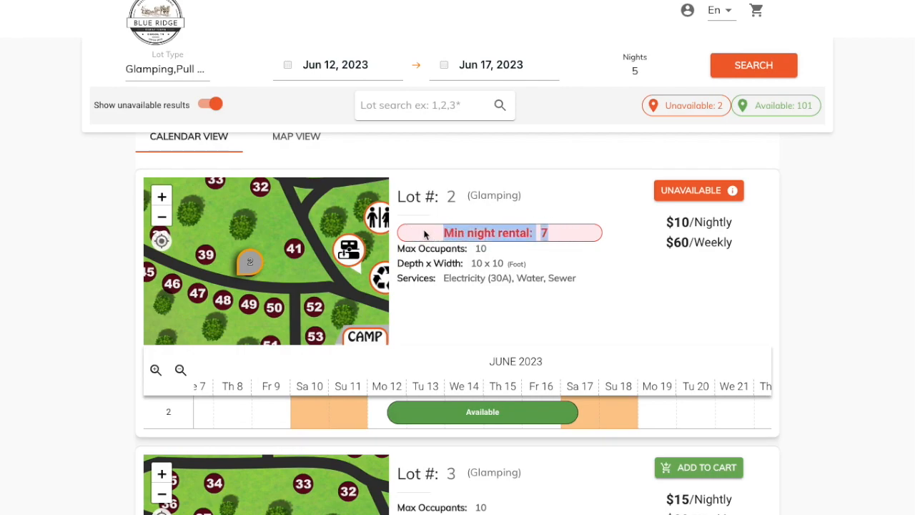
{"action": "left_click", "coordinate": [562, 309]}
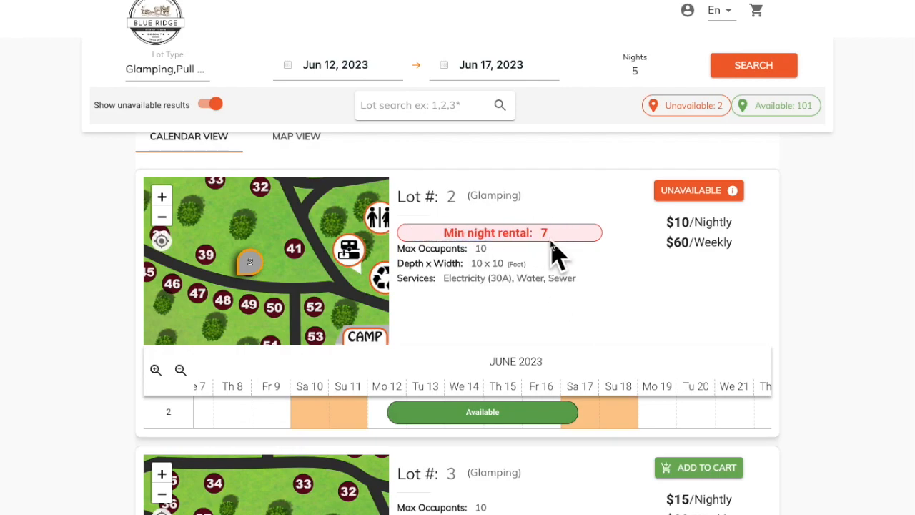
- Repeat the lot search for June 12 to June 19, 2023, and check the availability of lot 2
{"action": "left_click", "coordinate": [336, 65]}
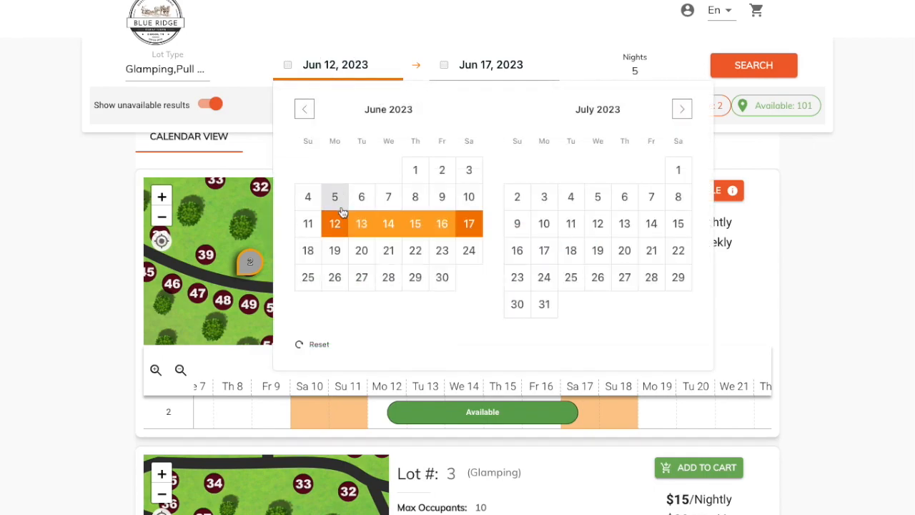
{"action": "left_click", "coordinate": [338, 226]}
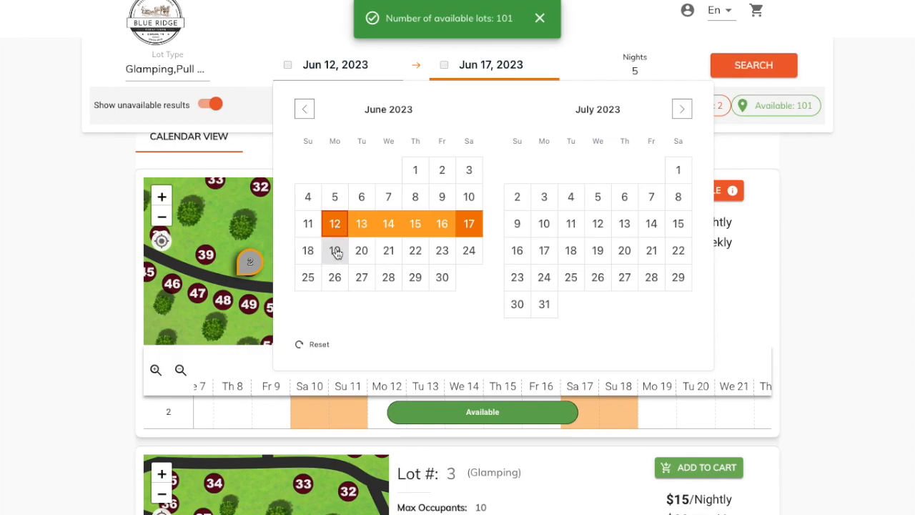
{"action": "left_click", "coordinate": [335, 252]}
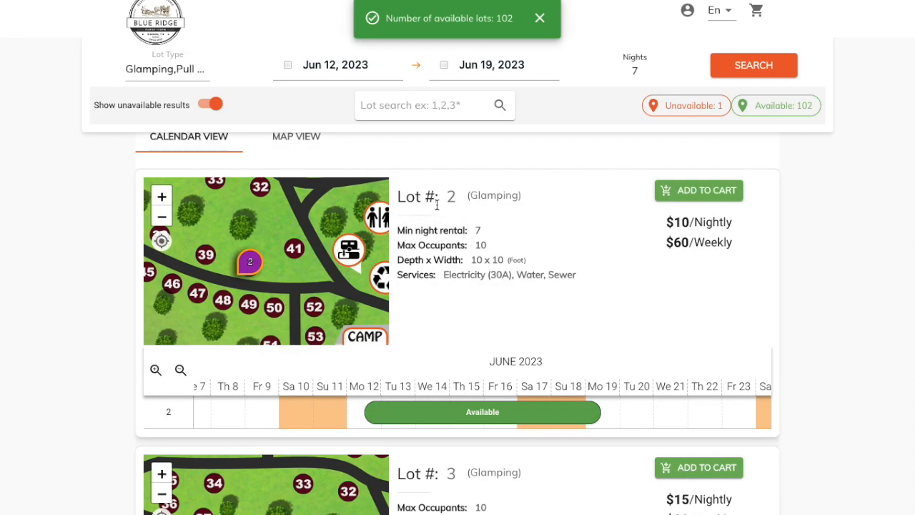
{"action": "left_click_drag", "start_coordinate": [461, 205], "coordinate": [388, 198]}
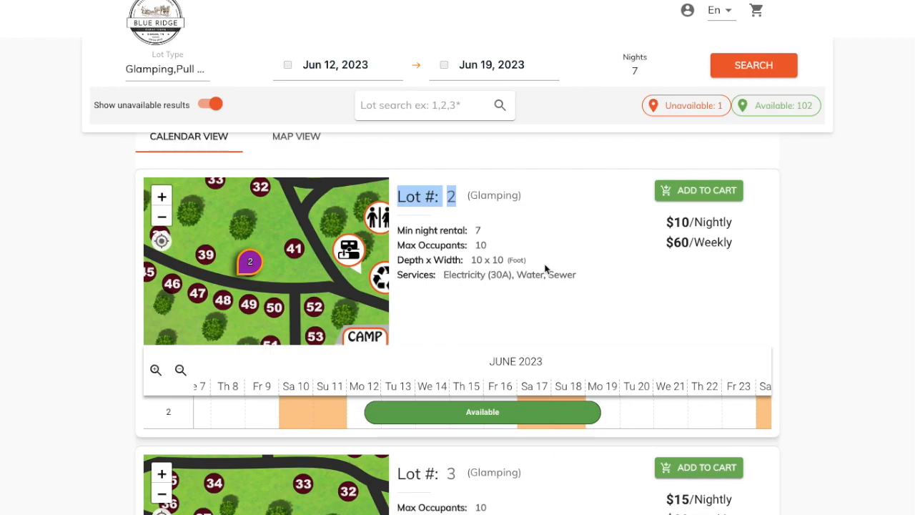
{"action": "left_click", "coordinate": [506, 229]}
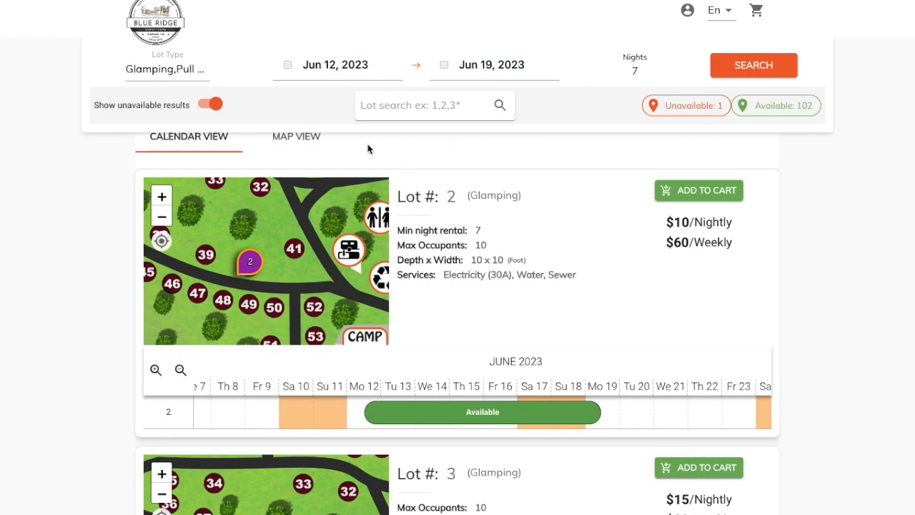
{"action": "scroll", "coordinate": [496, 219], "scroll_direction": "down", "scroll_amount": 1}
{"action": "scroll", "coordinate": [498, 219], "scroll_direction": "up", "scroll_amount": 1}
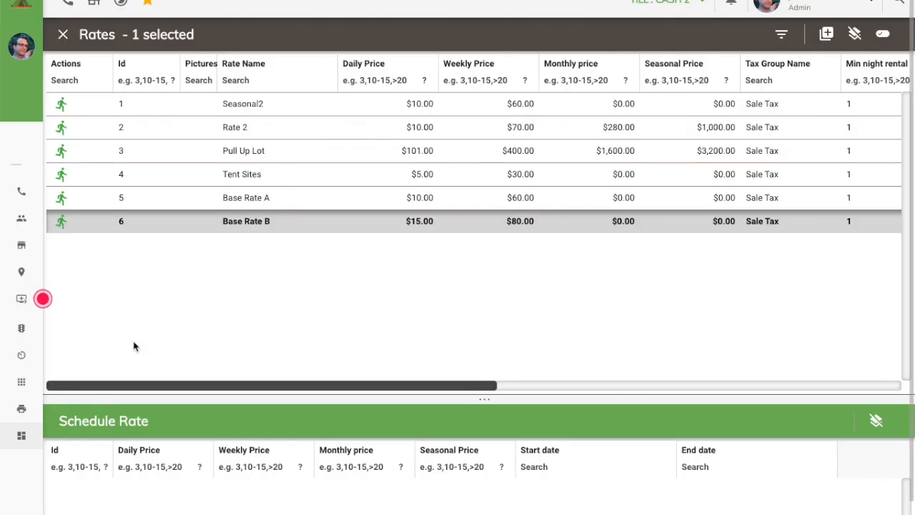
- Switch back to the PitchCamp administration site and open the Date Brownouts page
{"action": "scroll", "coordinate": [110, 351], "scroll_direction": "down", "scroll_amount": 1}
{"action": "mouse_move", "coordinate": [28, 384]}
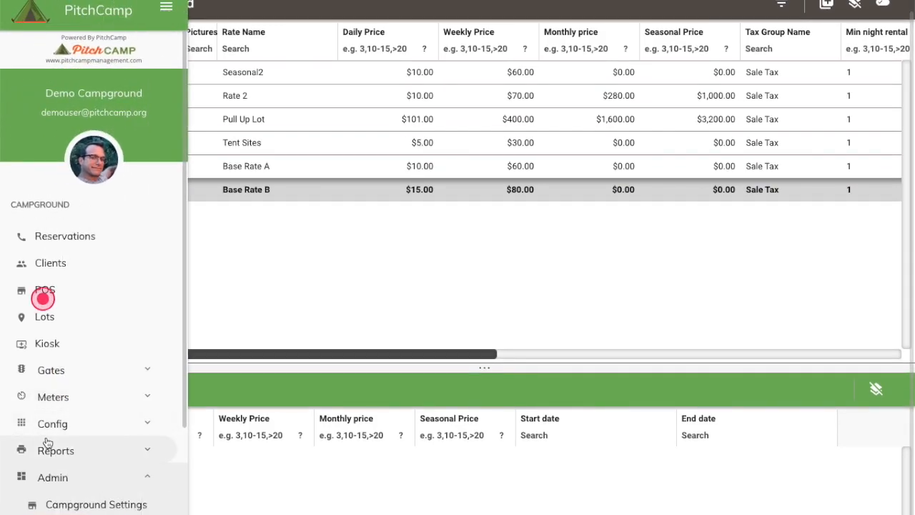
{"action": "scroll", "coordinate": [46, 441], "scroll_direction": "down", "scroll_amount": 2}
{"action": "scroll", "coordinate": [55, 399], "scroll_direction": "down", "scroll_amount": 2}
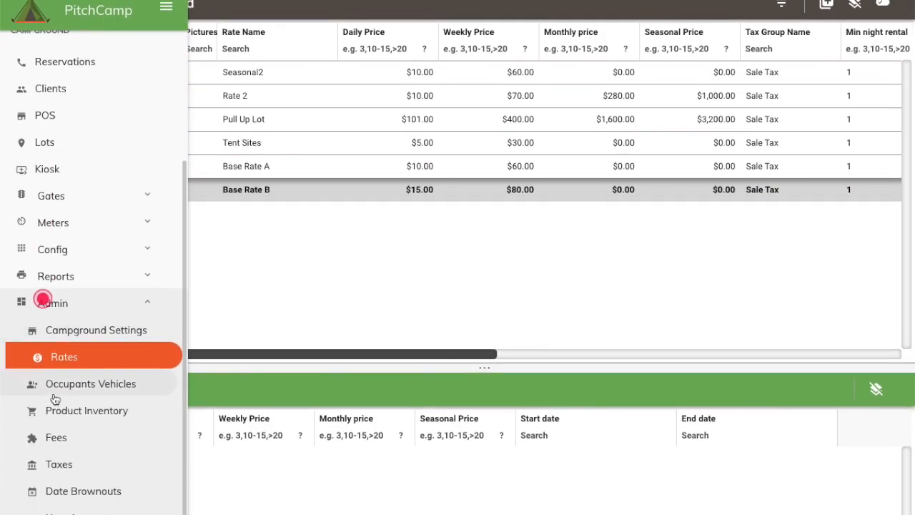
{"action": "left_click", "coordinate": [78, 493]}
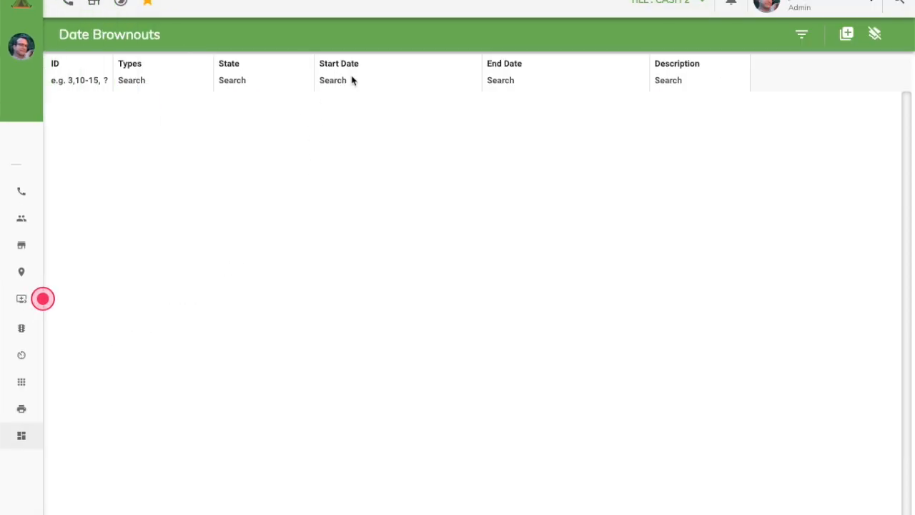
- Start a new brownout date and set its type to Gated
{"action": "left_click", "coordinate": [847, 35]}
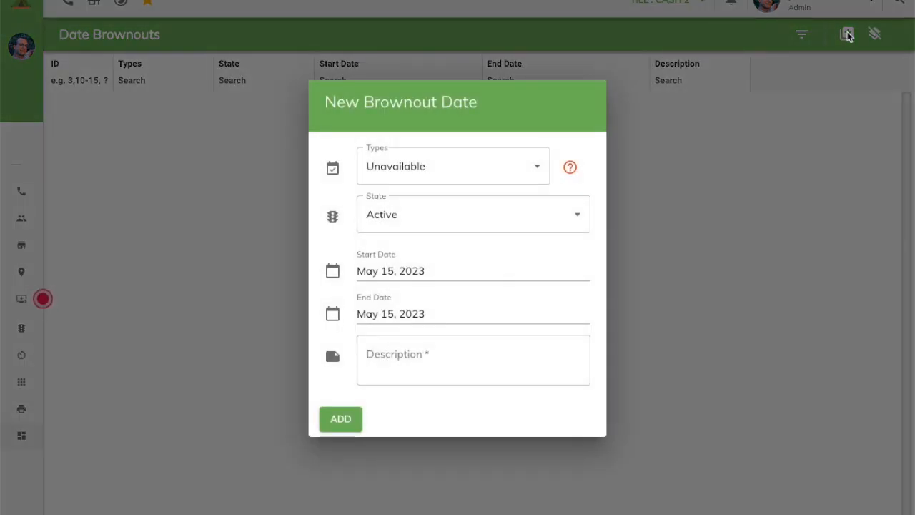
{"action": "left_click", "coordinate": [504, 169]}
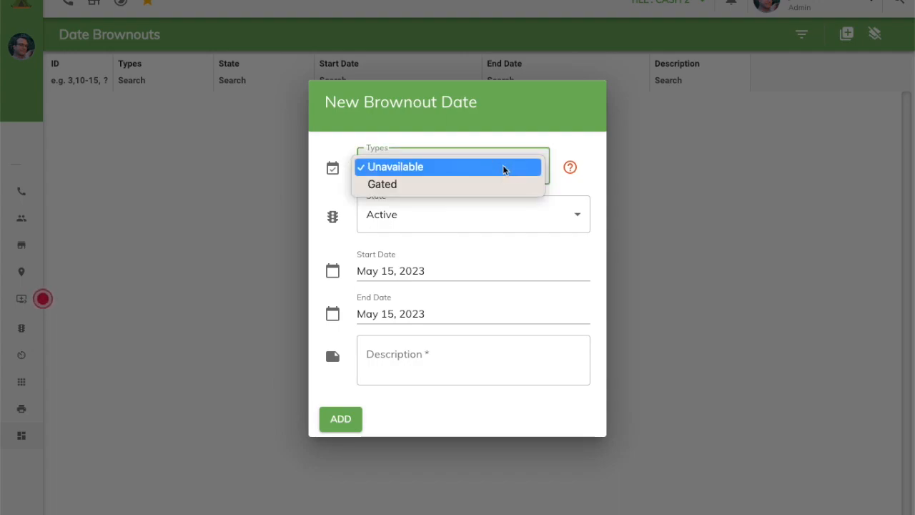
{"action": "left_click", "coordinate": [452, 183]}
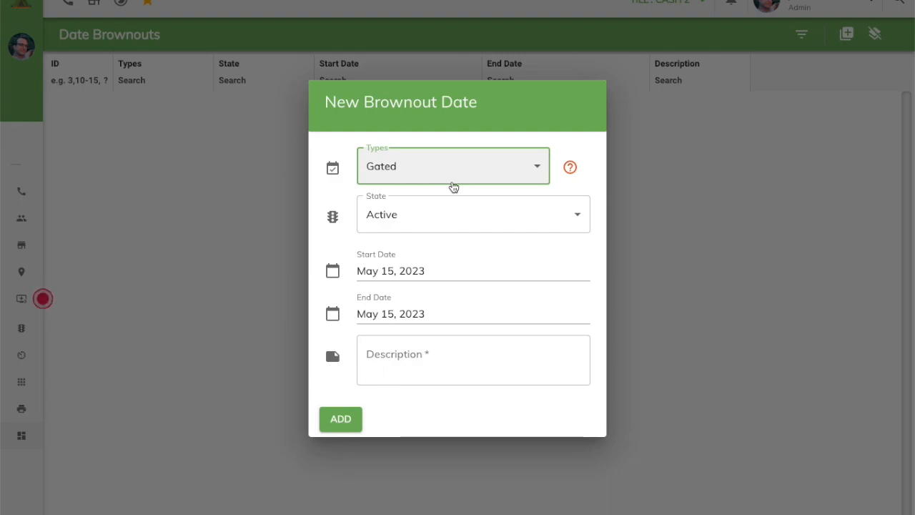
- Set the new brownout's start date to June 12, 2023 and its end date to June 19, 2023
{"action": "left_click", "coordinate": [433, 273]}
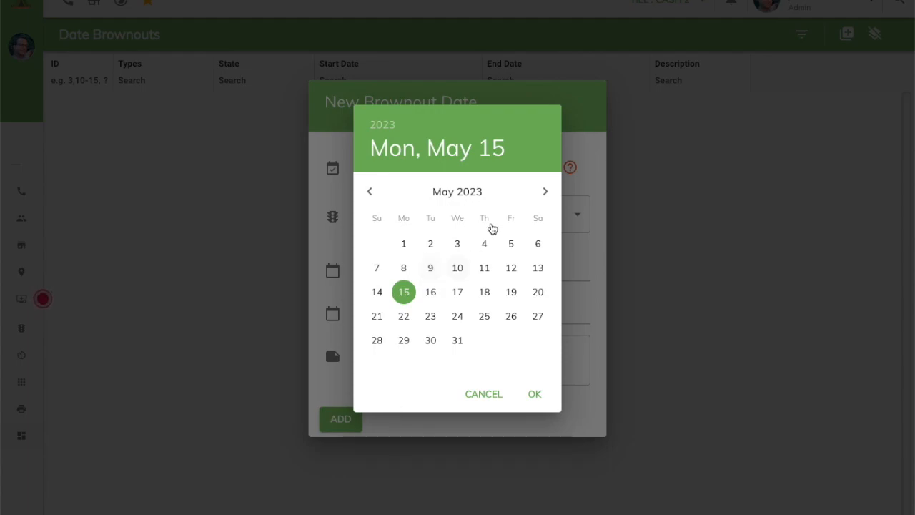
{"action": "left_click", "coordinate": [545, 194]}
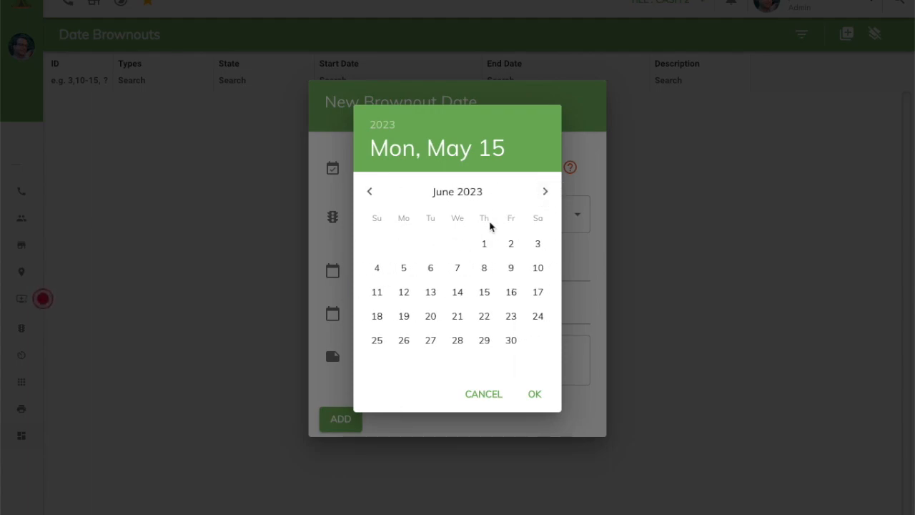
{"action": "left_click", "coordinate": [404, 293]}
{"action": "left_click", "coordinate": [535, 393]}
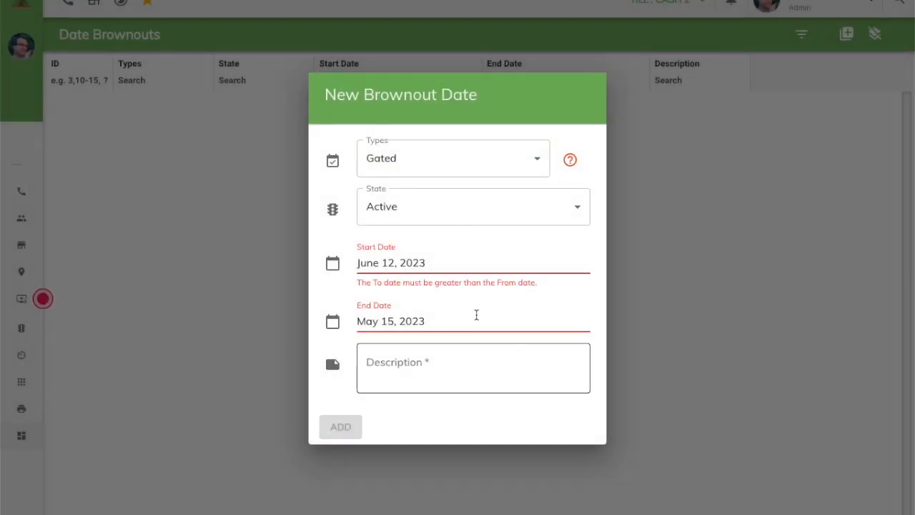
{"action": "left_click", "coordinate": [415, 321]}
{"action": "left_click", "coordinate": [543, 191]}
{"action": "left_click", "coordinate": [404, 316]}
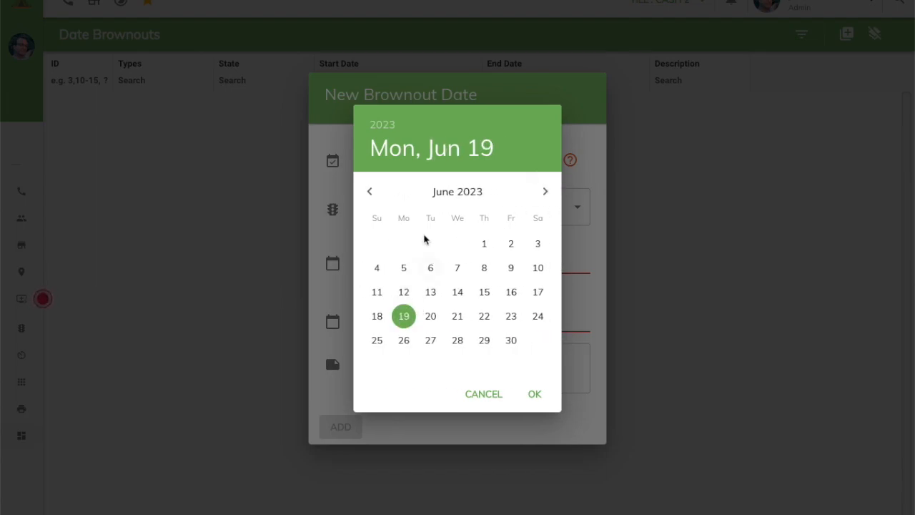
{"action": "left_click", "coordinate": [536, 397]}
- Enter the description "This is a special event which needs to be booked for the entire week." and add the brownout
{"action": "left_click", "coordinate": [479, 358]}
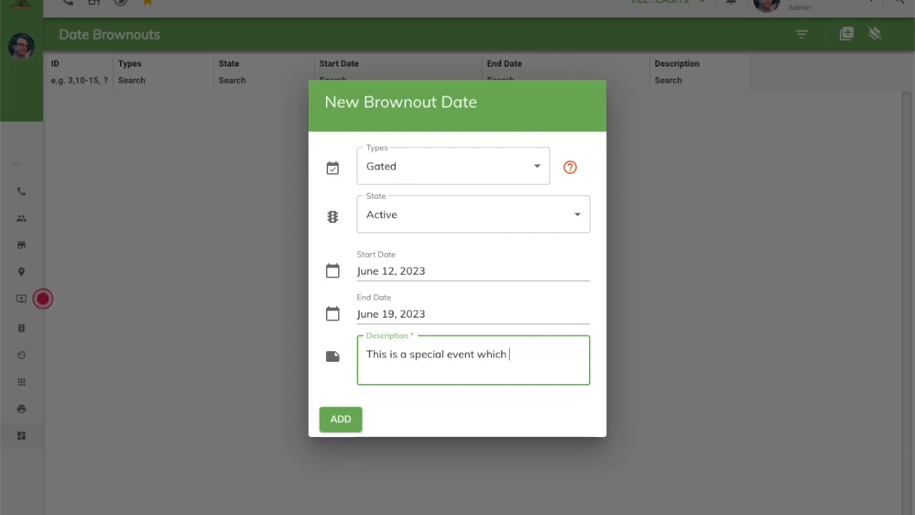
{"action": "type", "text": "t"}
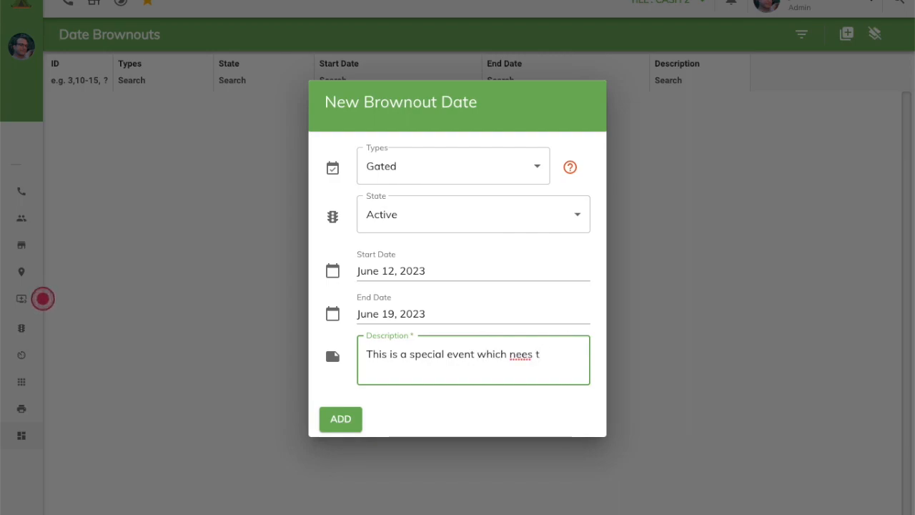
{"action": "type", "text": "o be bo"}
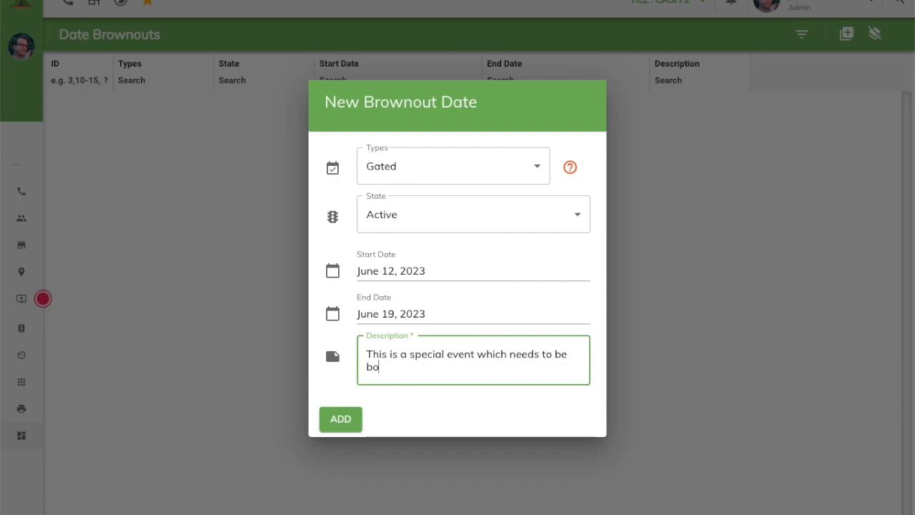
{"action": "type", "text": "oked for the entire week."}
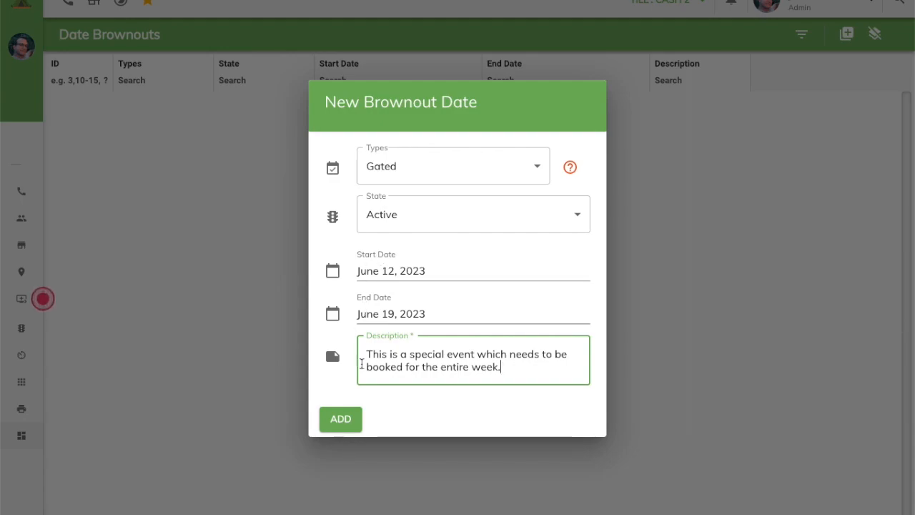
{"action": "left_click", "coordinate": [340, 419]}
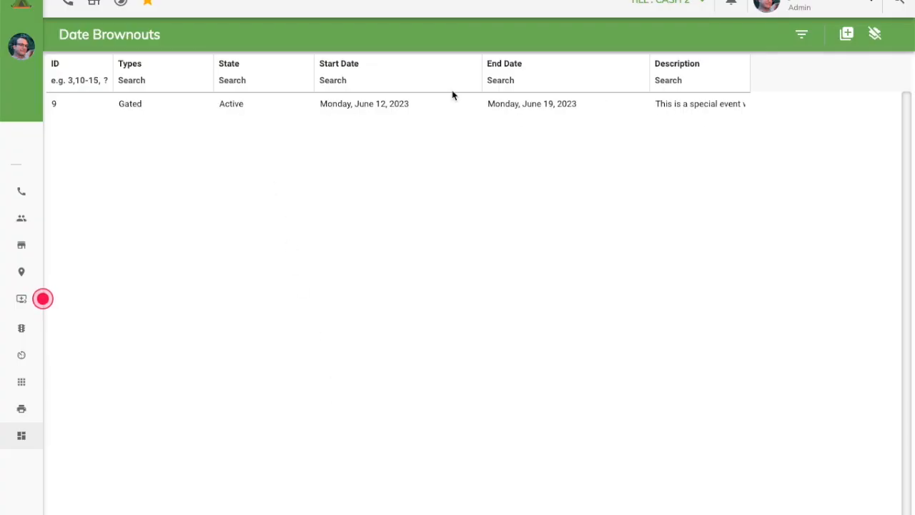
- Switch to the Parkland Village Campground booking page and choose June 12, 2023 as the arrival date
{"action": "left_click", "coordinate": [141, 103]}
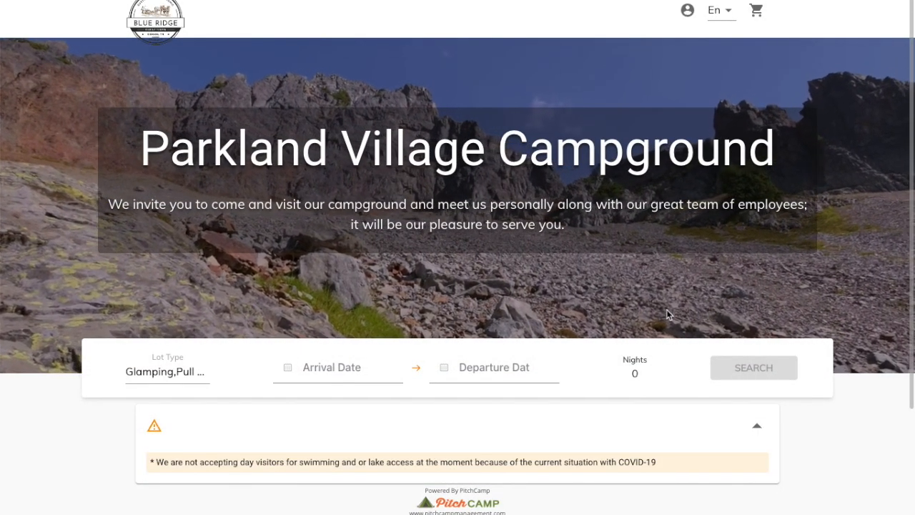
{"action": "scroll", "coordinate": [669, 314], "scroll_direction": "down", "scroll_amount": 1}
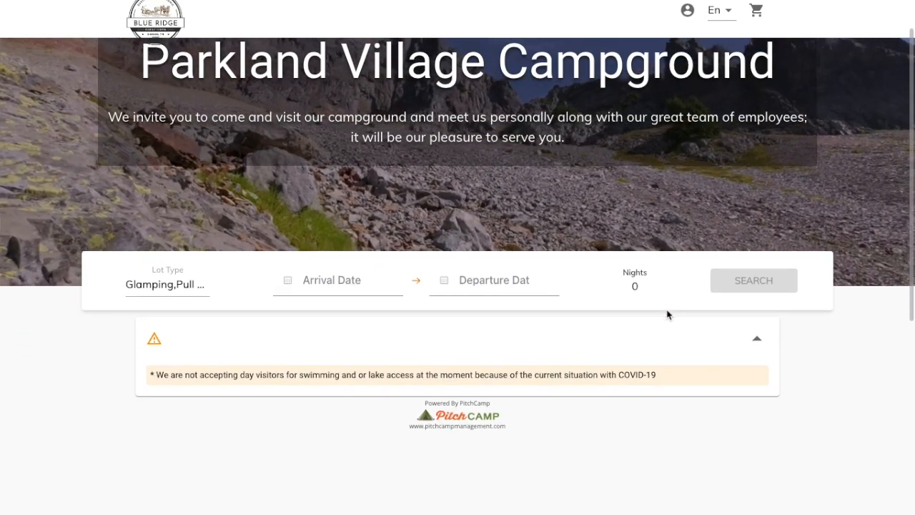
{"action": "scroll", "coordinate": [333, 337], "scroll_direction": "down", "scroll_amount": 1}
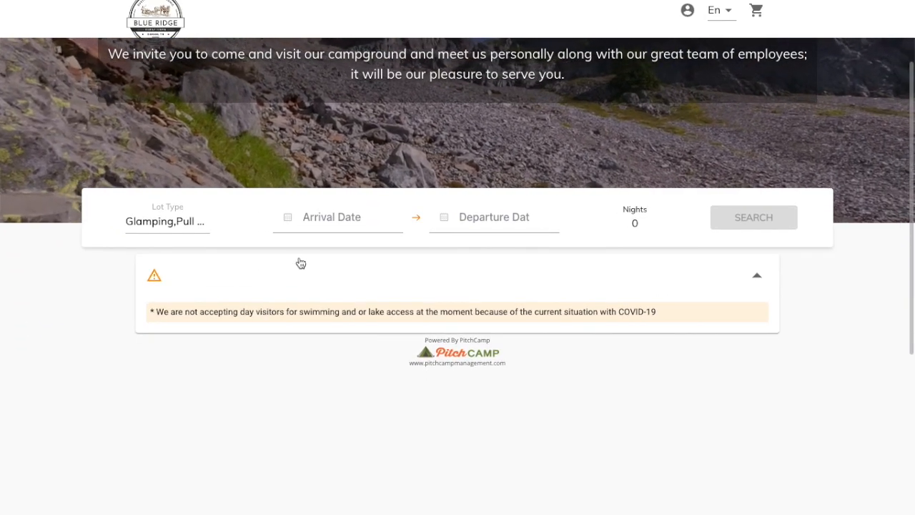
{"action": "left_click", "coordinate": [327, 220]}
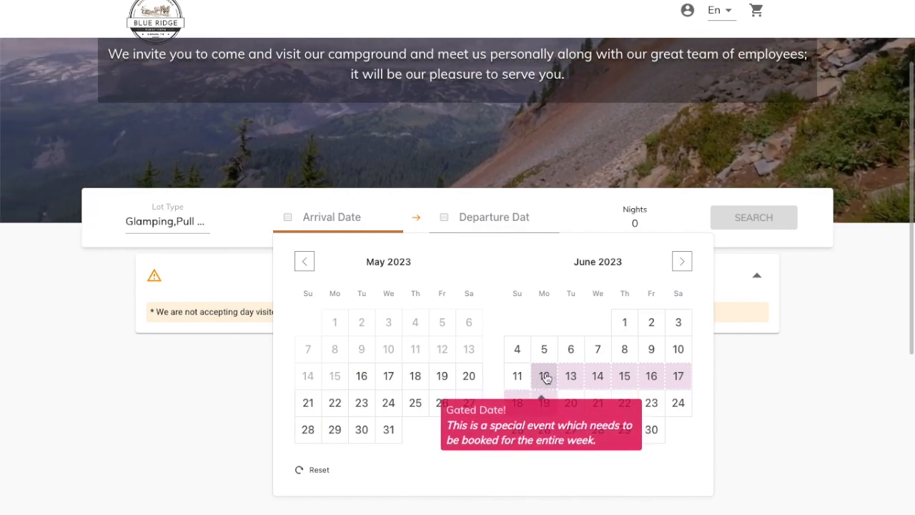
{"action": "left_click", "coordinate": [545, 377]}
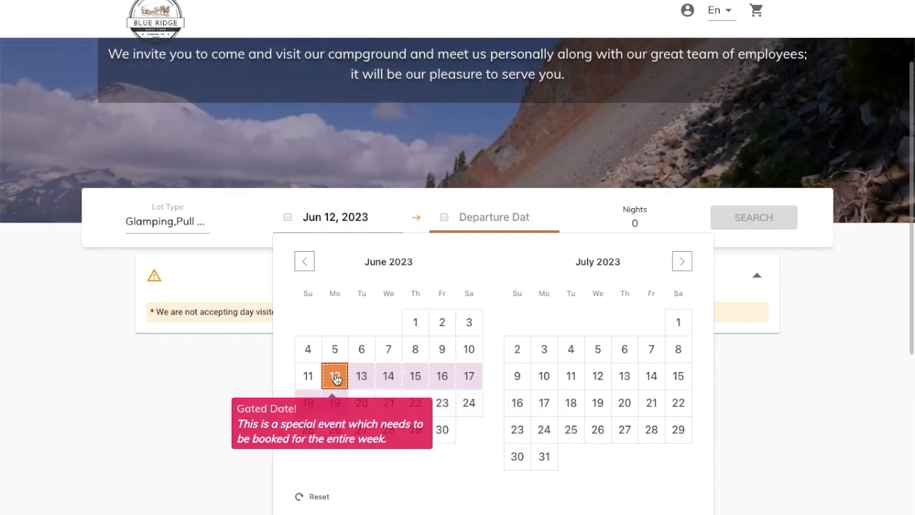
- Try a June 17 departure, then search with a June 19, 2023 departure and review the lot results
{"action": "left_click", "coordinate": [471, 381]}
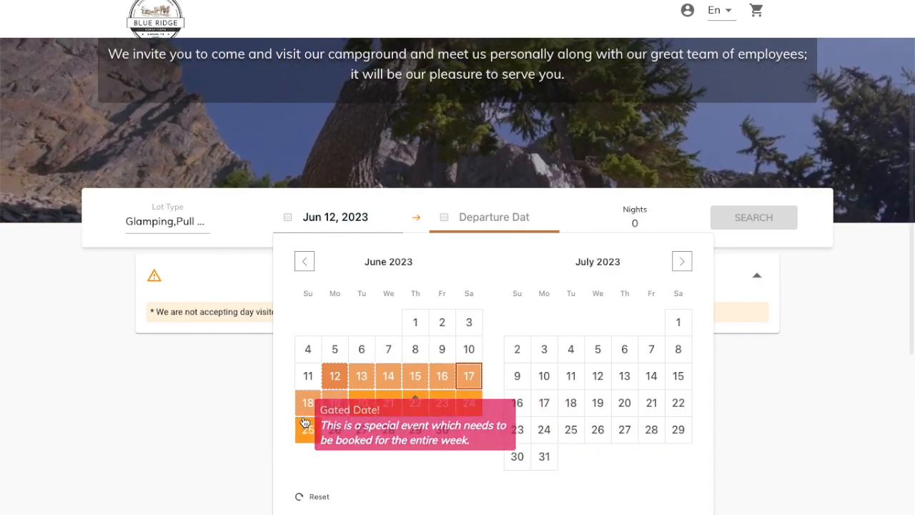
{"action": "left_click", "coordinate": [334, 409]}
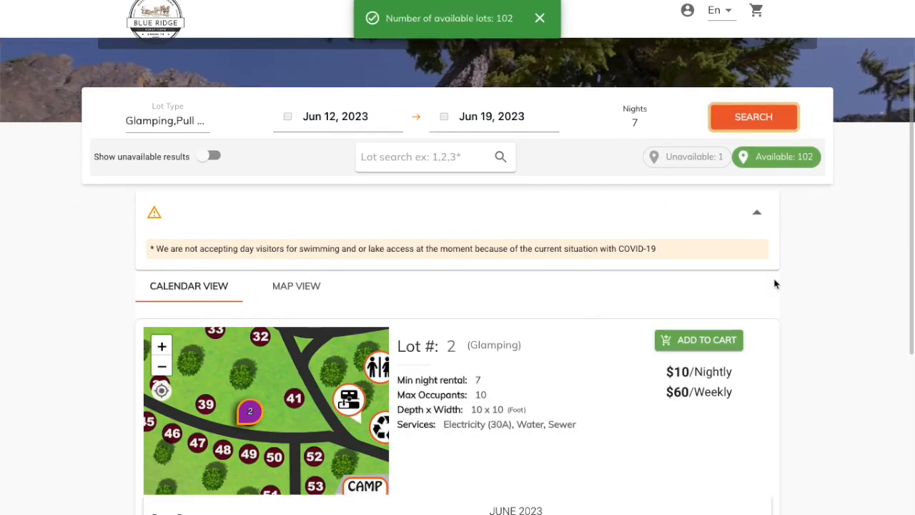
{"action": "scroll", "coordinate": [825, 365], "scroll_direction": "down", "scroll_amount": 3}
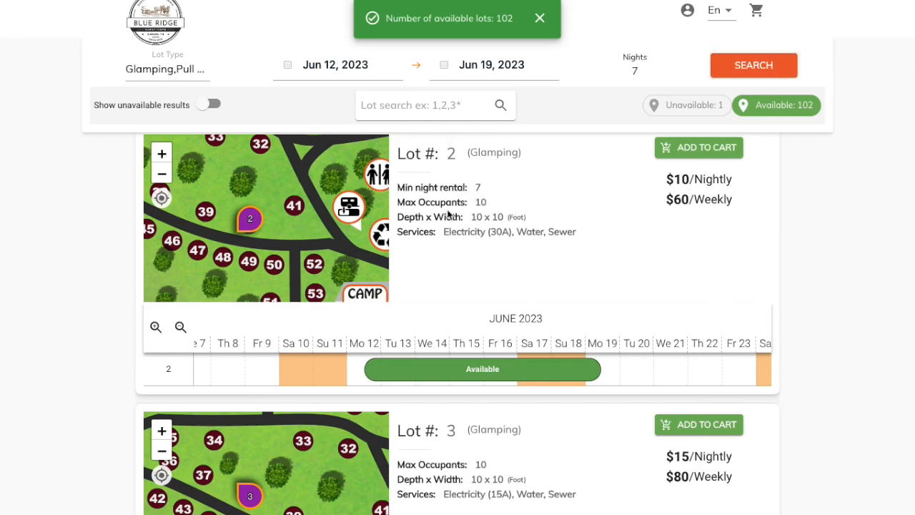
{"action": "scroll", "coordinate": [578, 277], "scroll_direction": "down", "scroll_amount": 1}
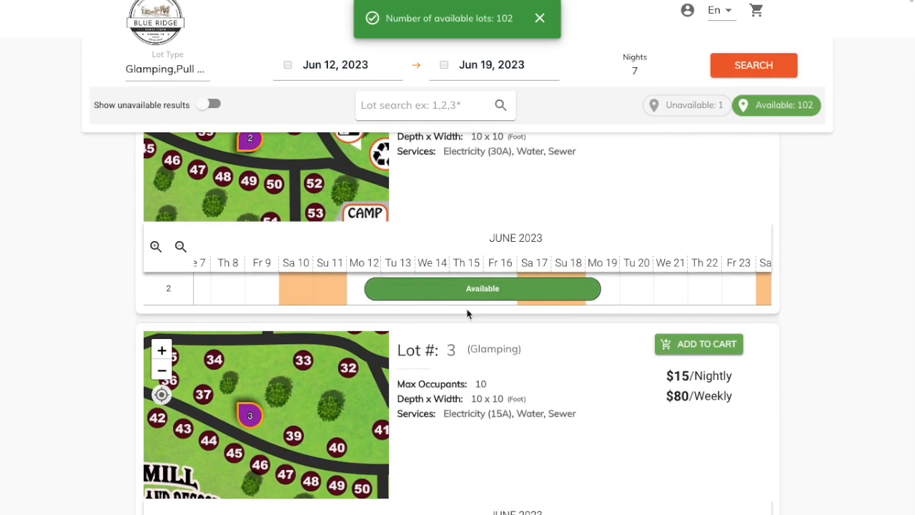
{"action": "scroll", "coordinate": [468, 315], "scroll_direction": "up", "scroll_amount": 2}
{"action": "scroll", "coordinate": [468, 315], "scroll_direction": "up", "scroll_amount": 3}
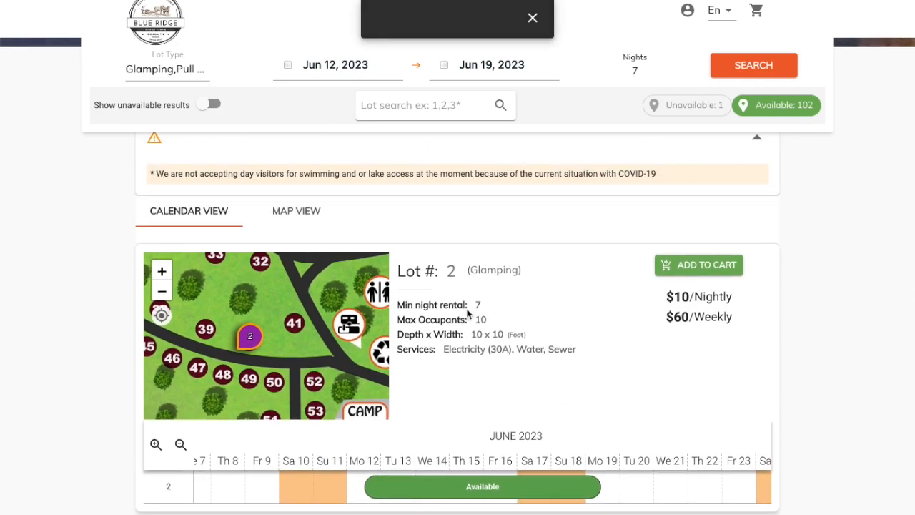
- Repeat the lot search with the stay shifted to June 11 to June 18, 2023
{"action": "left_click", "coordinate": [331, 70]}
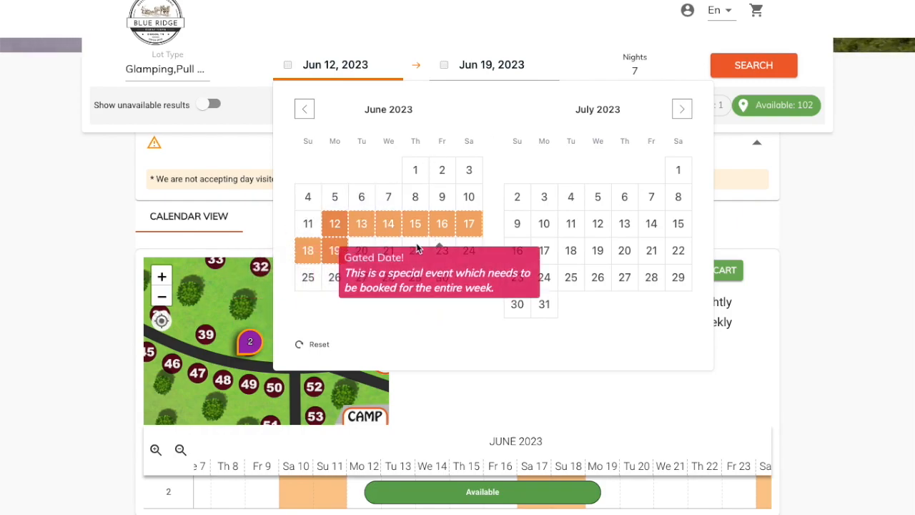
{"action": "left_click", "coordinate": [307, 225]}
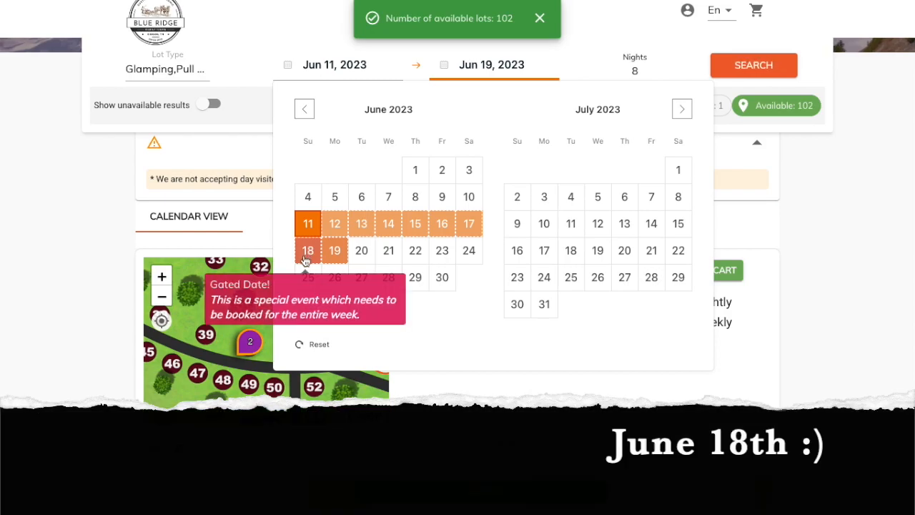
{"action": "left_click", "coordinate": [308, 251]}
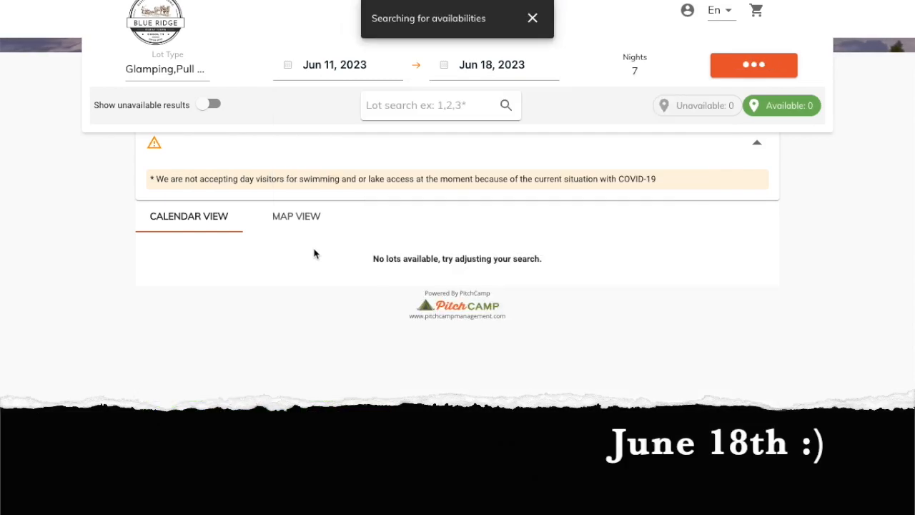
- Review the gated dates in the booking calendar and try to select a stay from June 11 to June 20, 2023
{"action": "left_click", "coordinate": [342, 71]}
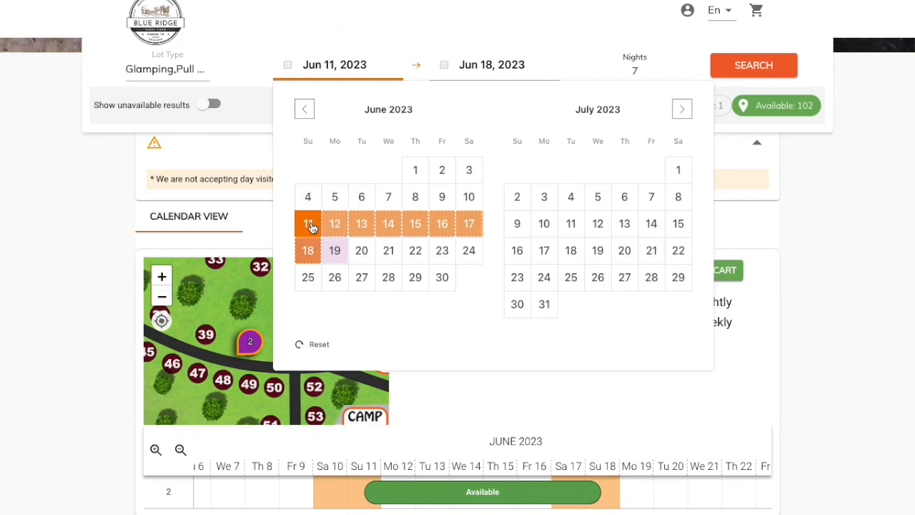
{"action": "mouse_move", "coordinate": [303, 247]}
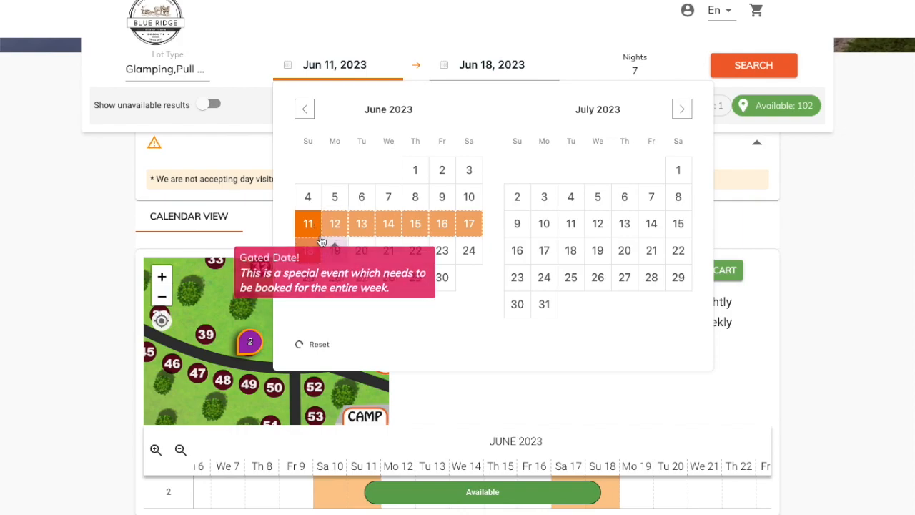
{"action": "mouse_move", "coordinate": [389, 228]}
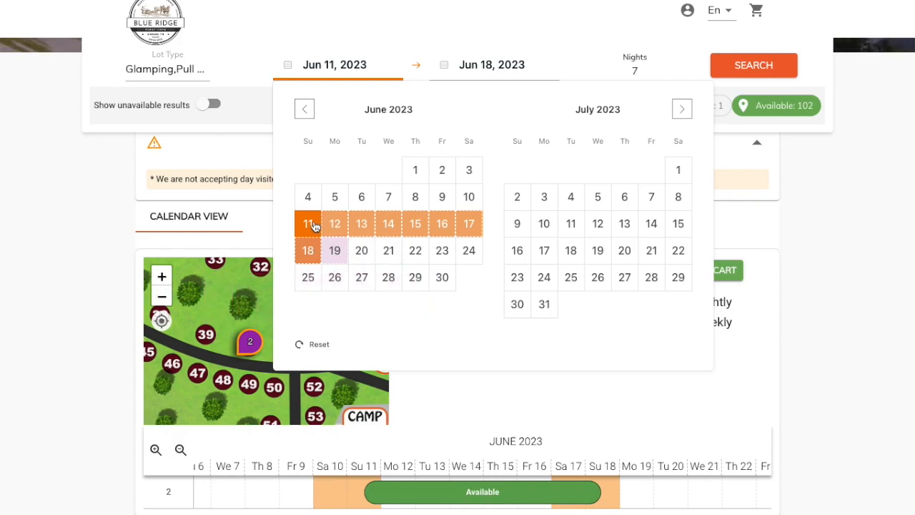
{"action": "left_click", "coordinate": [363, 253]}
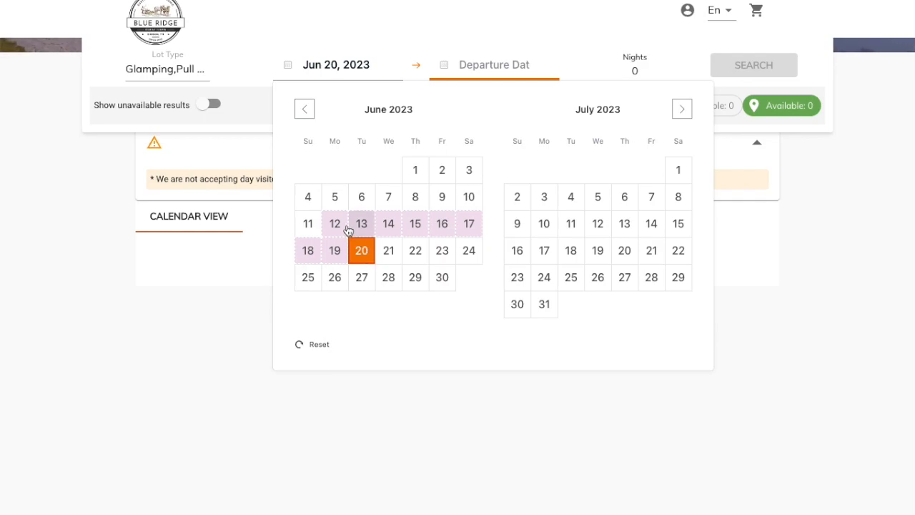
{"action": "left_click", "coordinate": [307, 224]}
{"action": "left_click", "coordinate": [362, 248]}
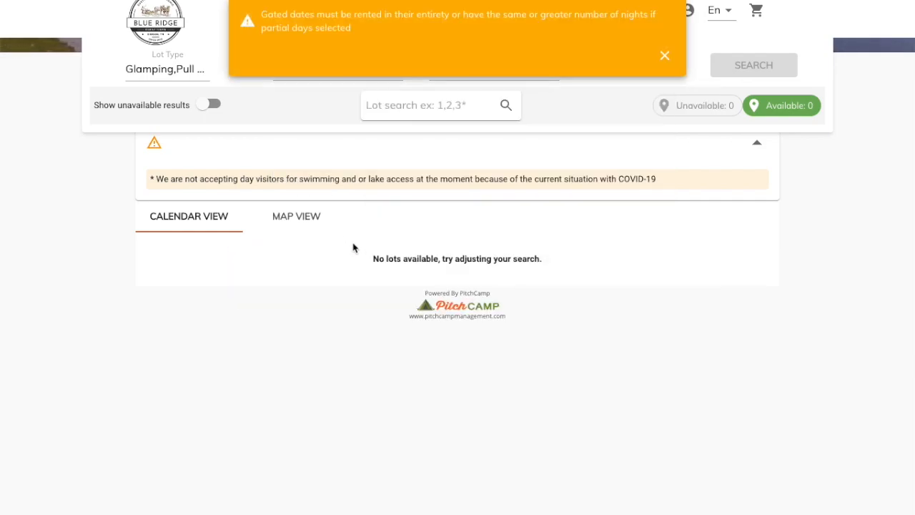
{"action": "left_click", "coordinate": [663, 60]}
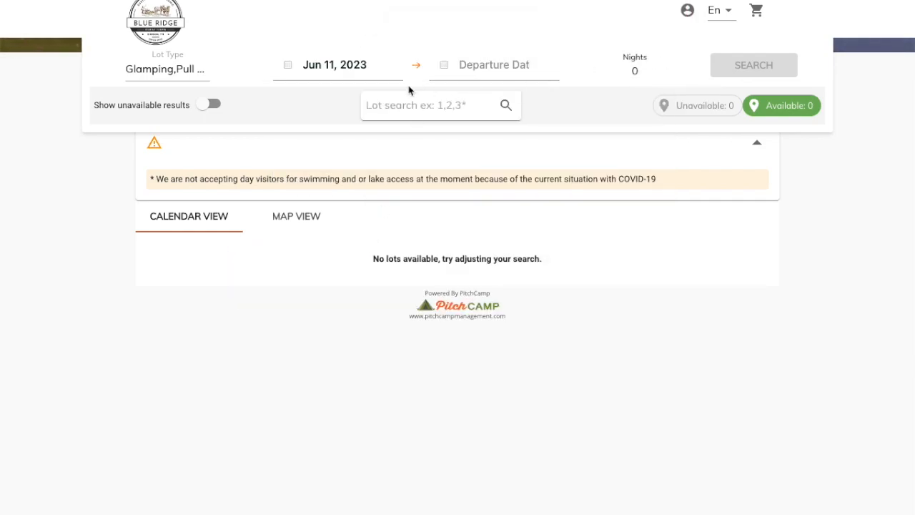
- Search the lots for June 11 to June 20, 2023 and check the availability of lot 2
{"action": "left_click", "coordinate": [358, 64]}
{"action": "left_click", "coordinate": [309, 228]}
{"action": "left_click", "coordinate": [362, 250]}
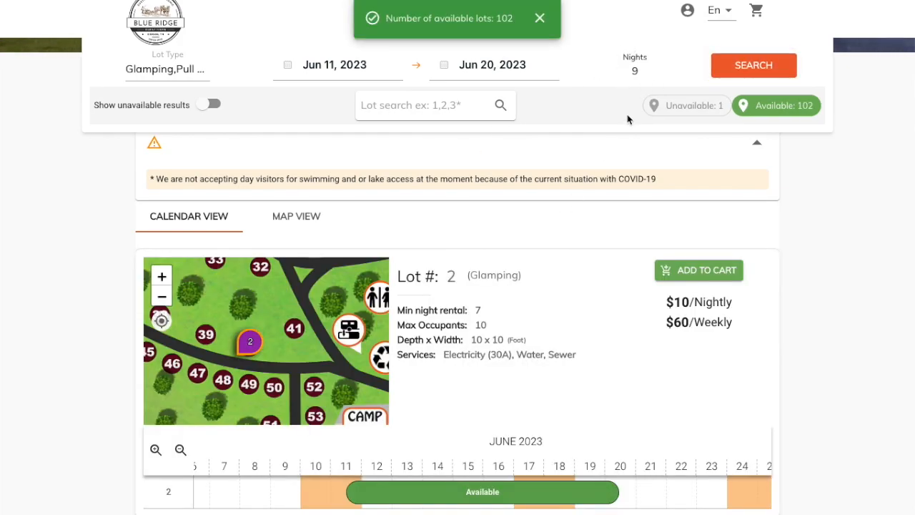
{"action": "scroll", "coordinate": [509, 262], "scroll_direction": "down", "scroll_amount": 1}
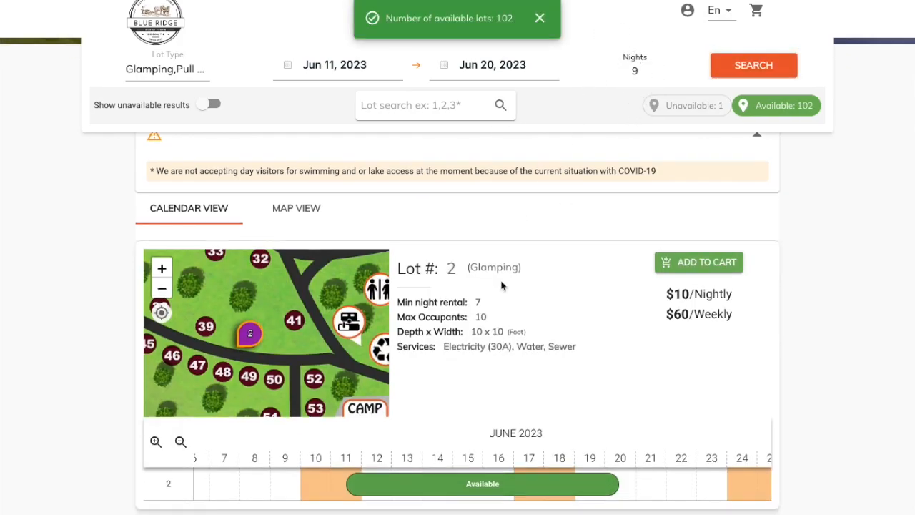
{"action": "scroll", "coordinate": [497, 315], "scroll_direction": "down", "scroll_amount": 2}
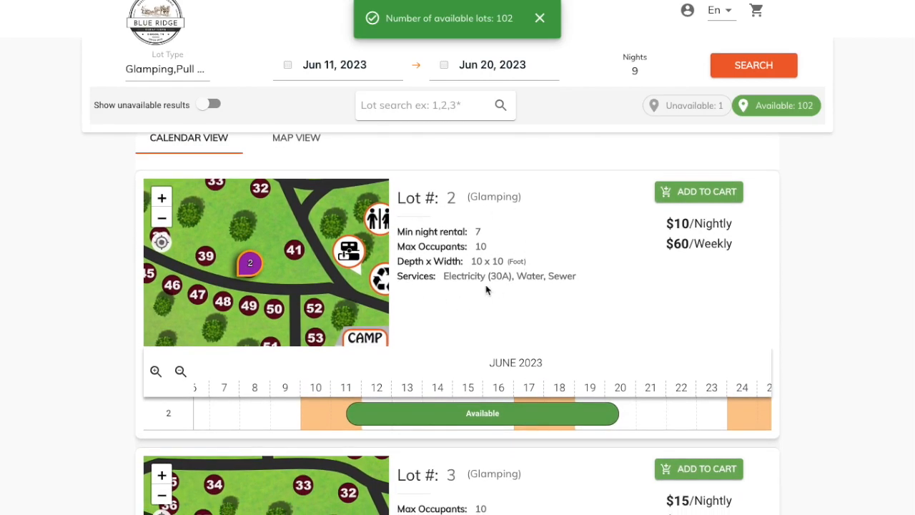
{"action": "scroll", "coordinate": [486, 289], "scroll_direction": "down", "scroll_amount": 1}
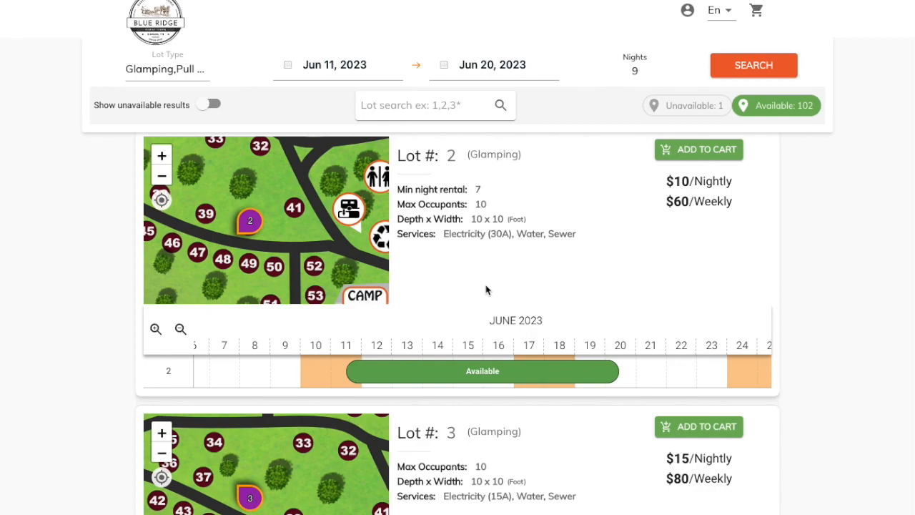
{"action": "scroll", "coordinate": [487, 289], "scroll_direction": "down", "scroll_amount": 1}
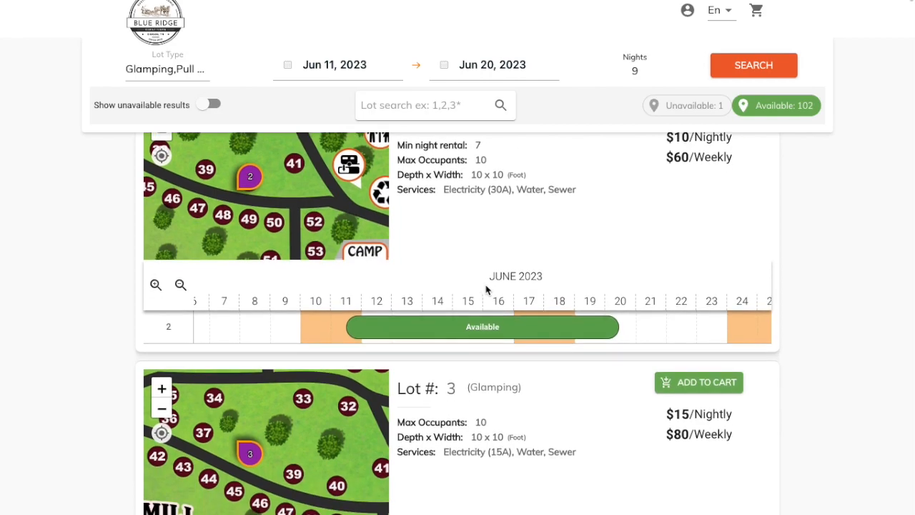